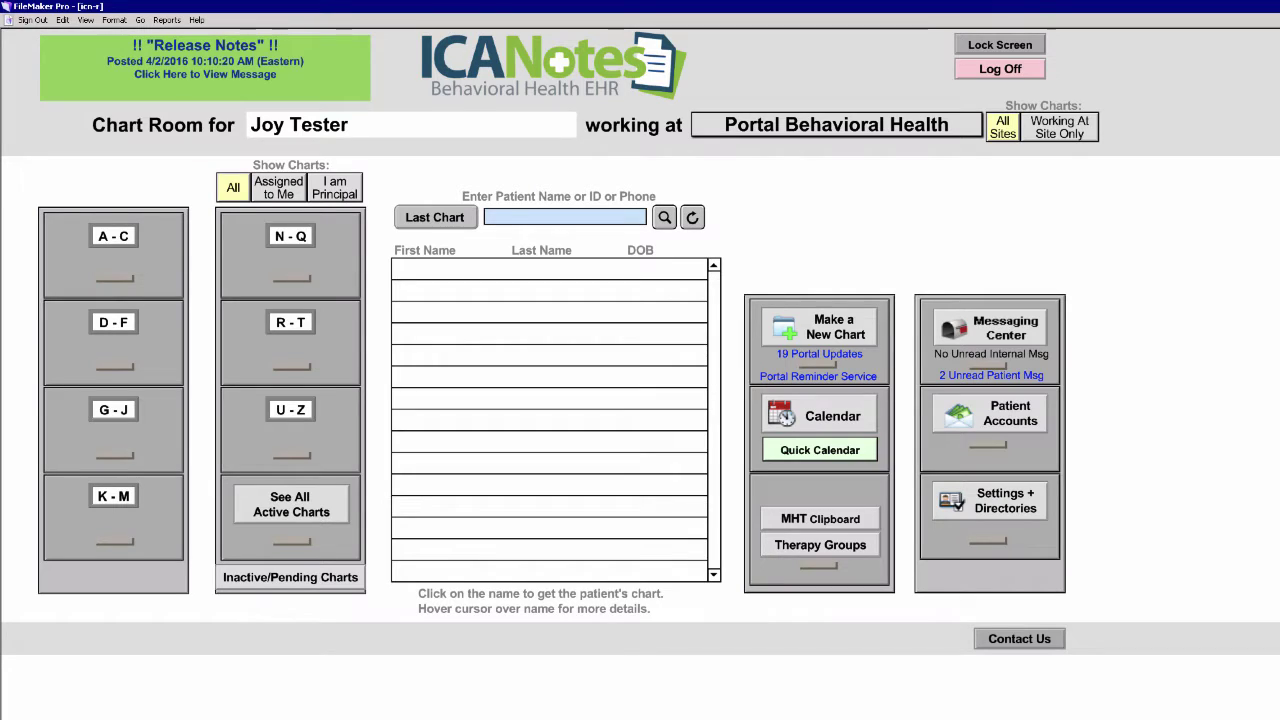
Step: Search the chart room for patients named 'test'
left_click(563, 220)
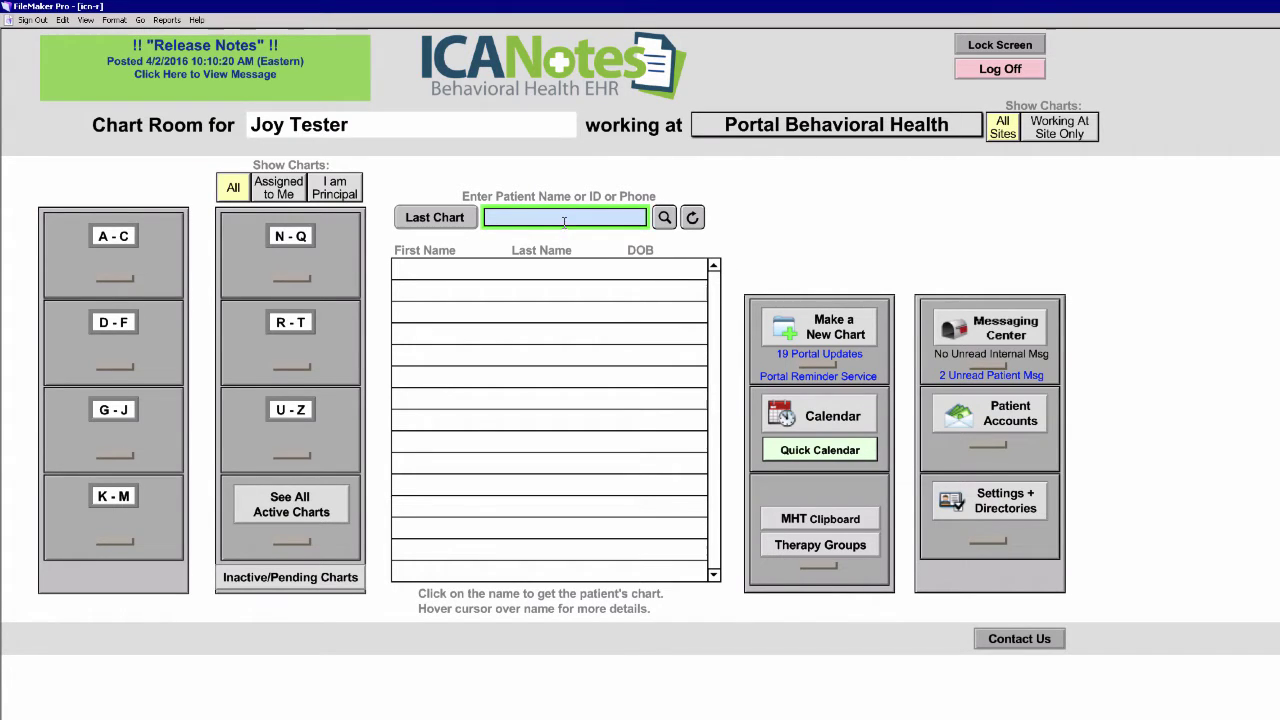
type("test")
key("Tab")
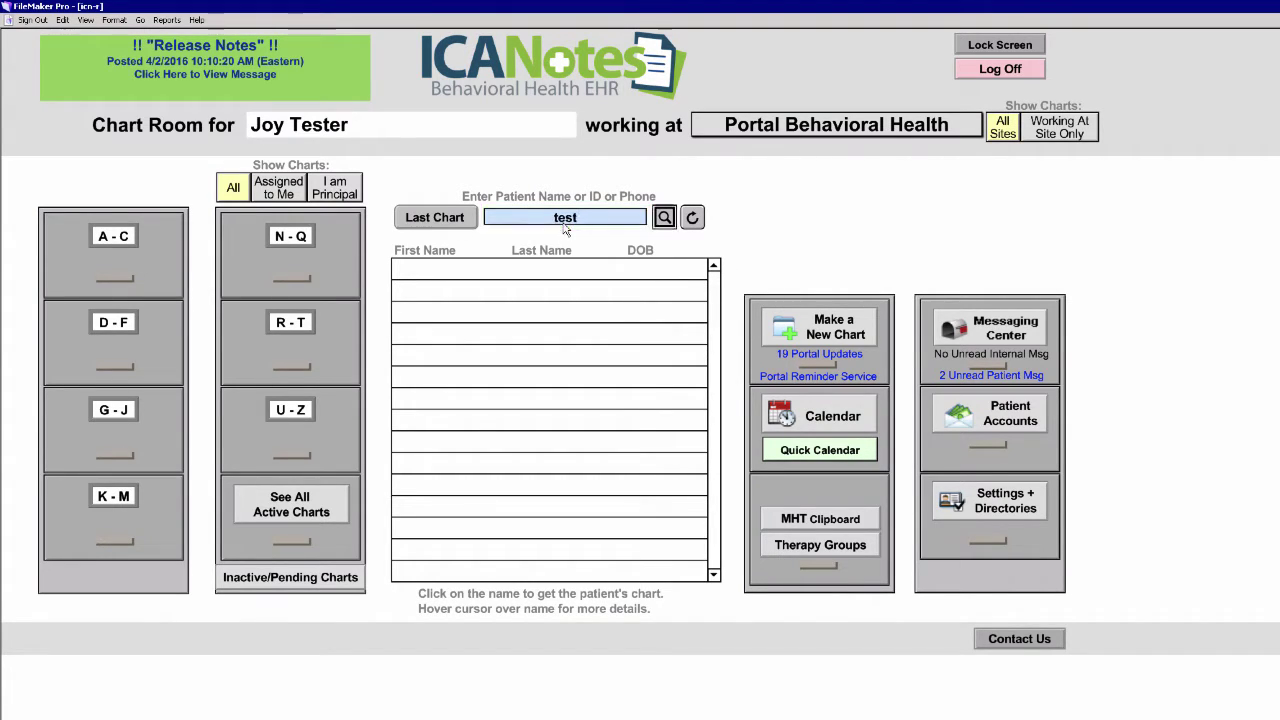
key("Return")
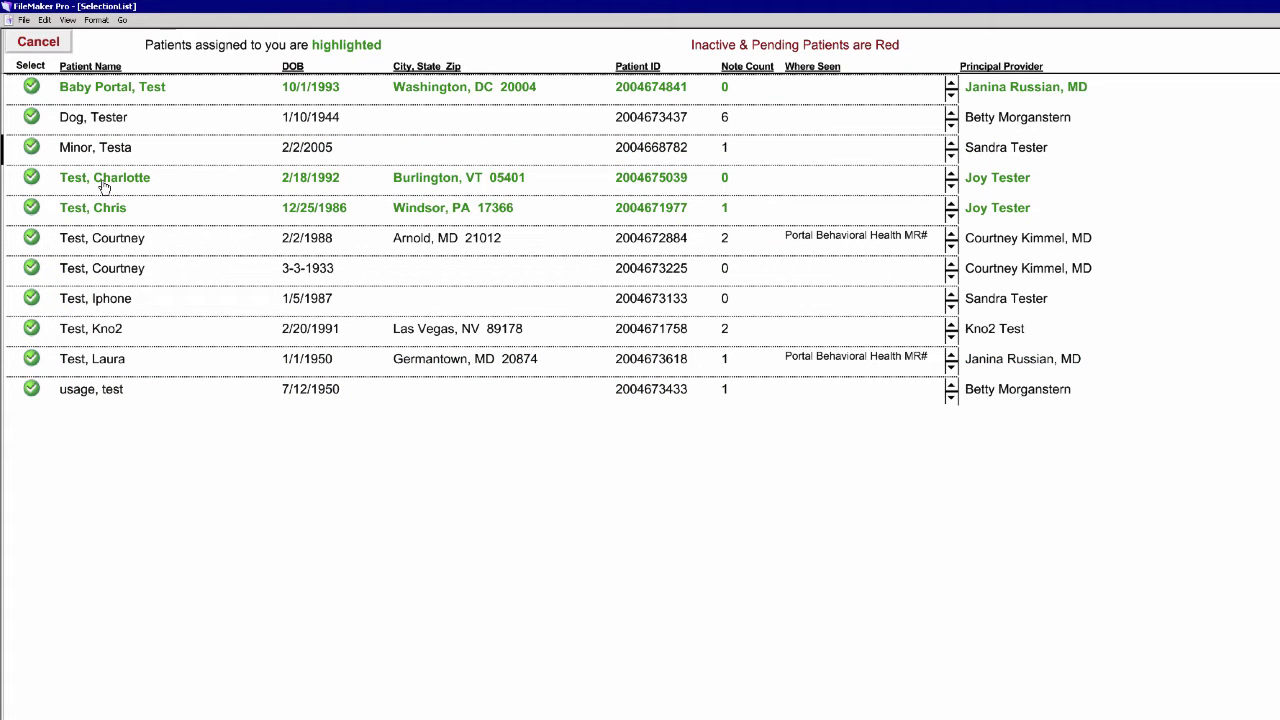
Step: Open Charlotte Test's chart from the search results
left_click(104, 180)
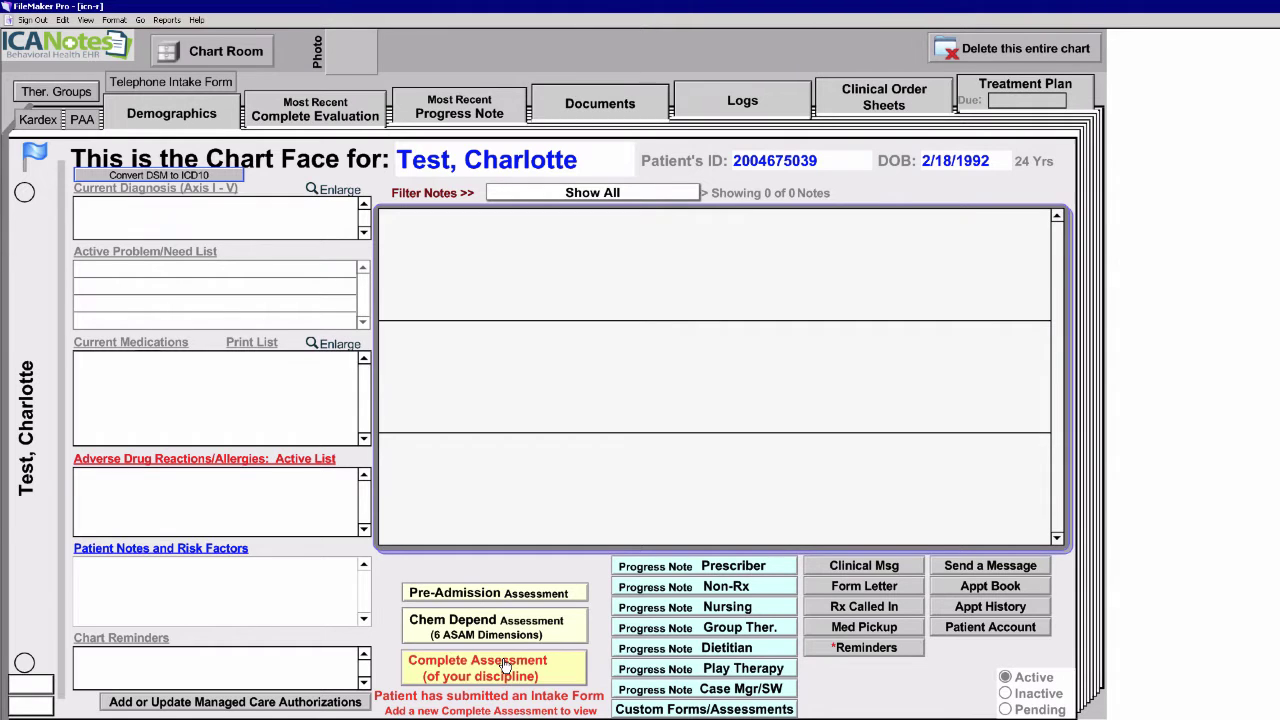
Step: Start a new Complete Assessment for Charlotte Test
left_click(508, 665)
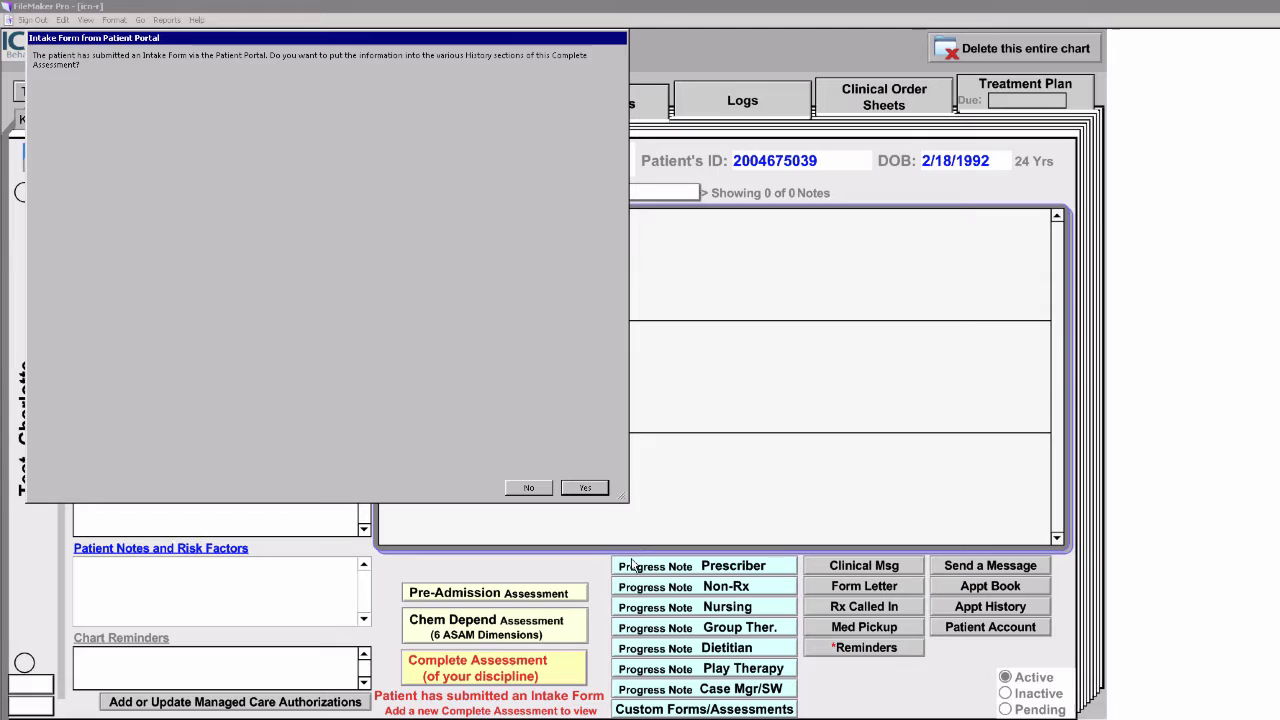
Step: Accept the intake form import and add Crying/tearful as a Moderate symptom
left_click(585, 490)
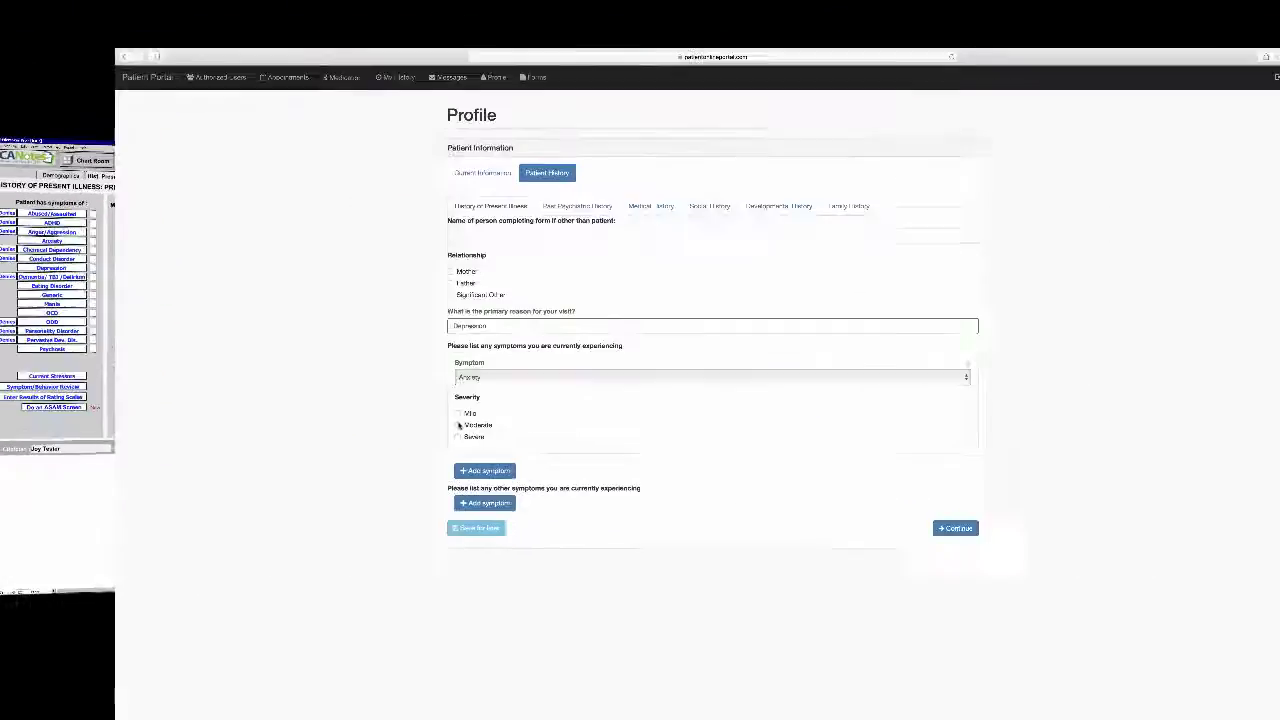
left_click(400, 460)
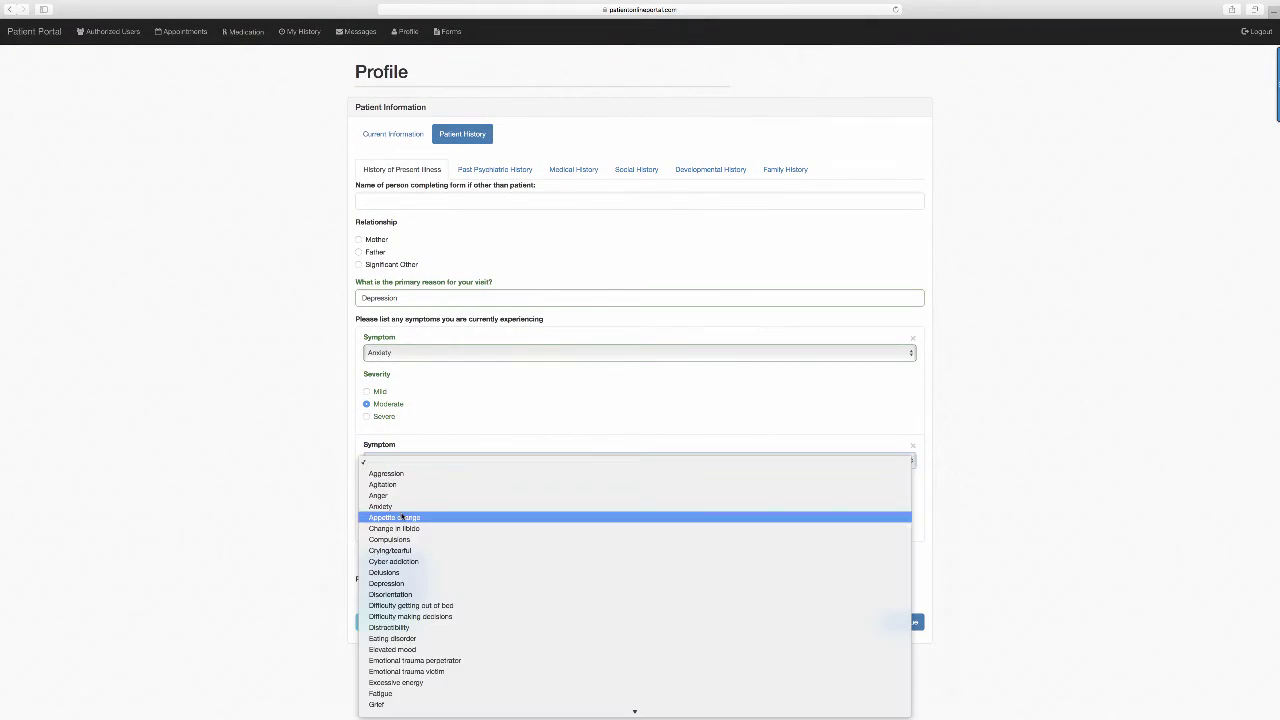
left_click(400, 553)
left_click(368, 511)
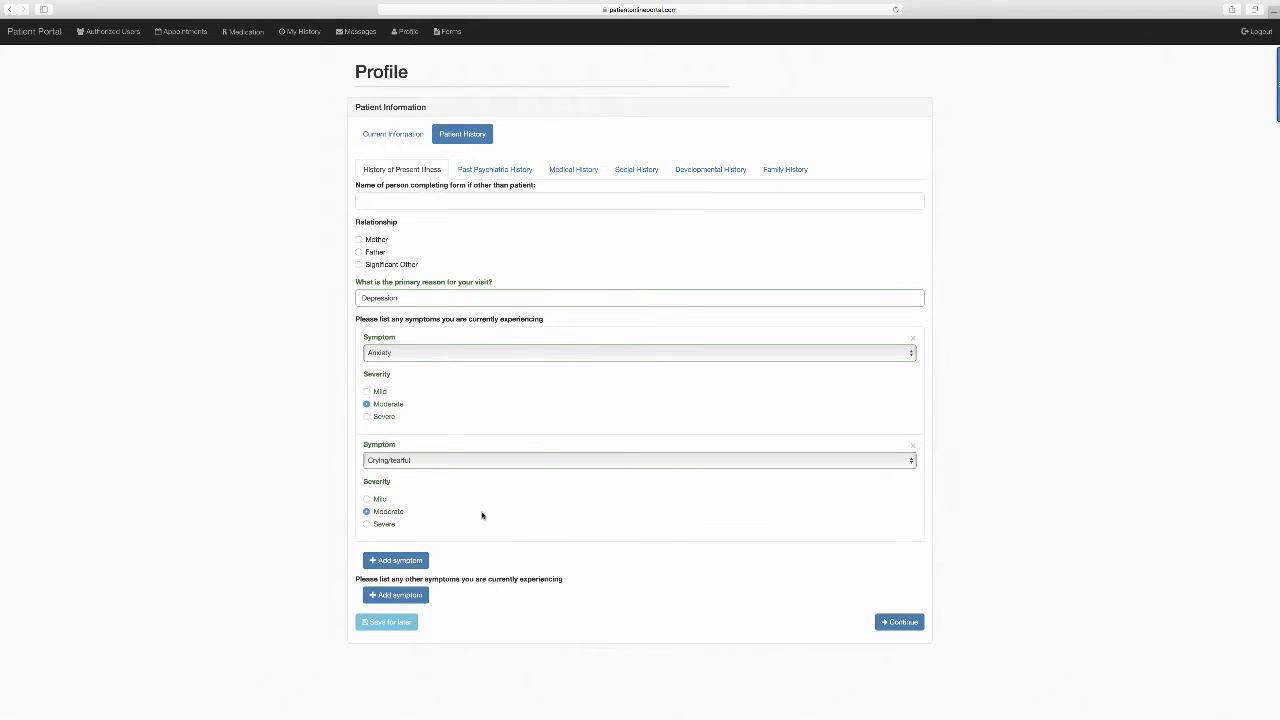
Step: Add Hopelessness as a Severe symptom and start a fourth symptom entry
left_click(412, 560)
scroll(420, 612, "down", 5)
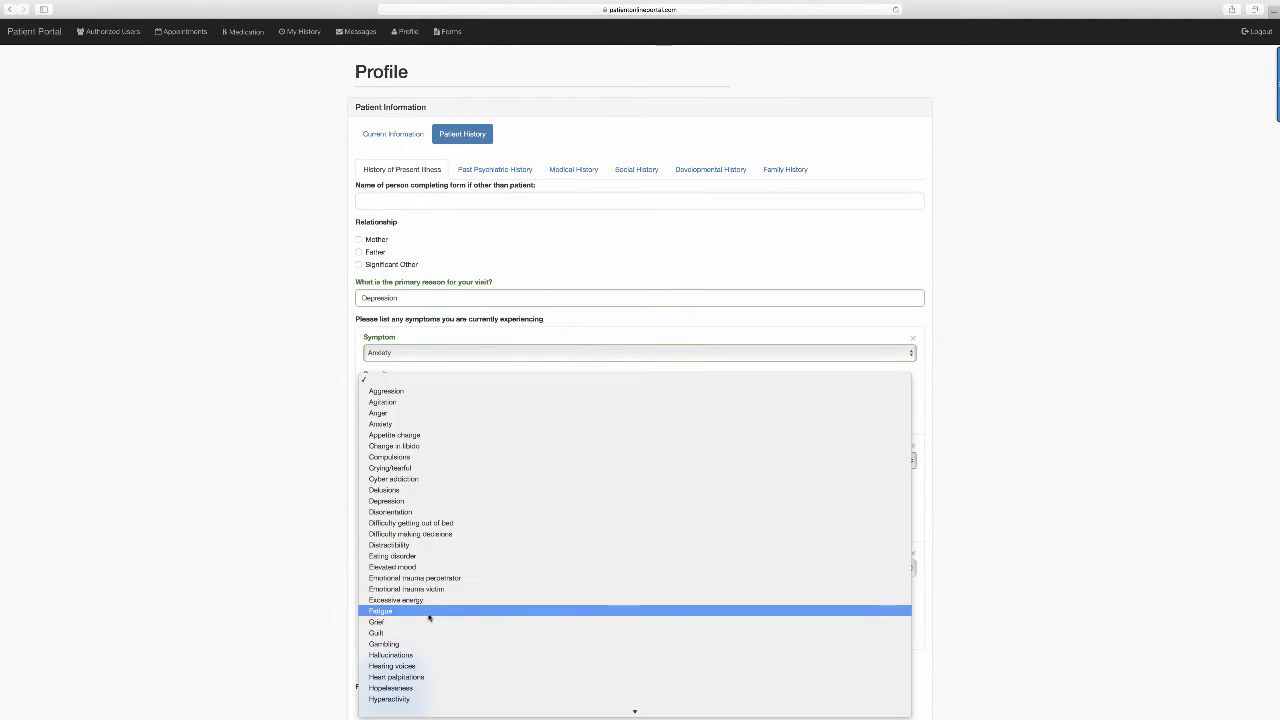
scroll(420, 612, "down", 4)
left_click(417, 553)
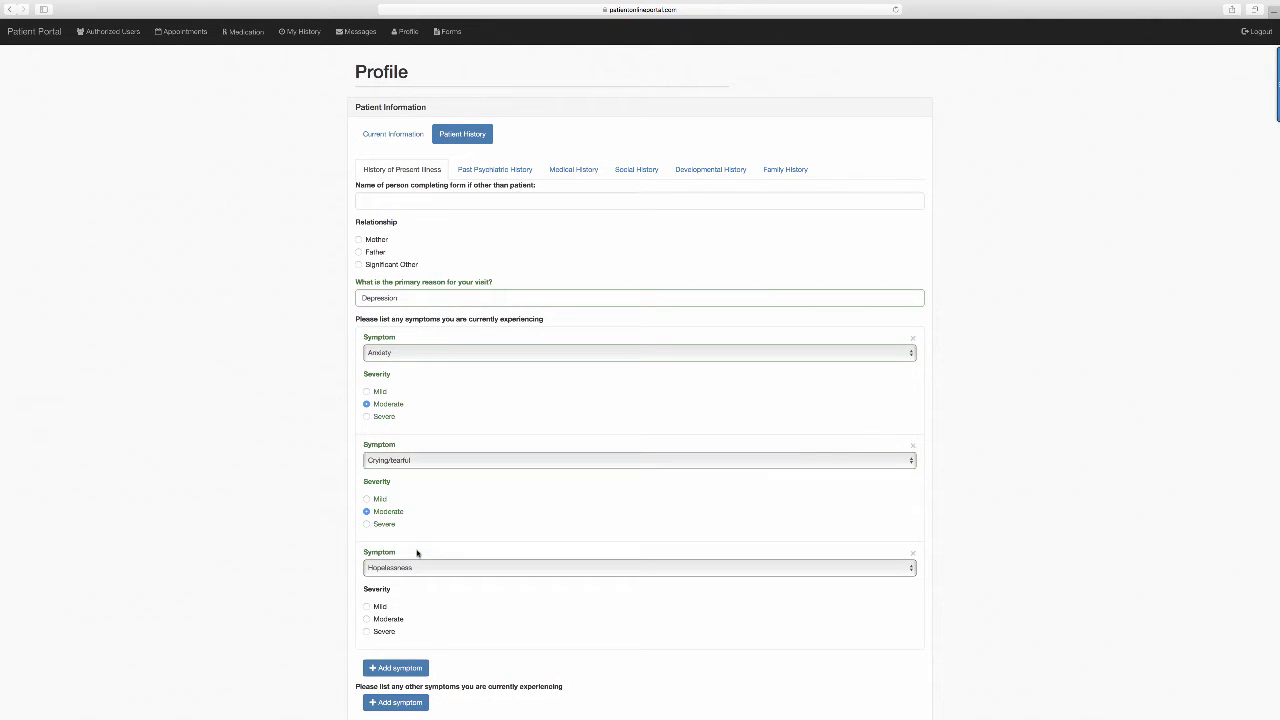
left_click(367, 632)
left_click(398, 667)
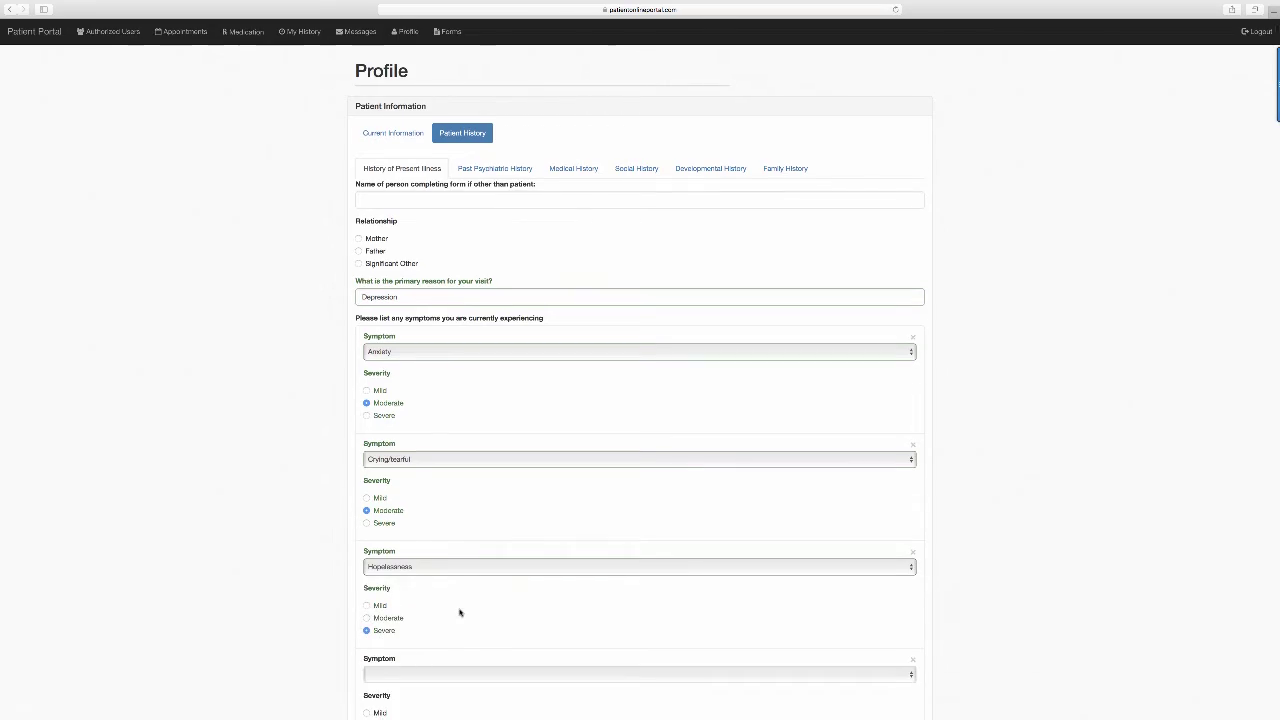
scroll(458, 610, "down", 3)
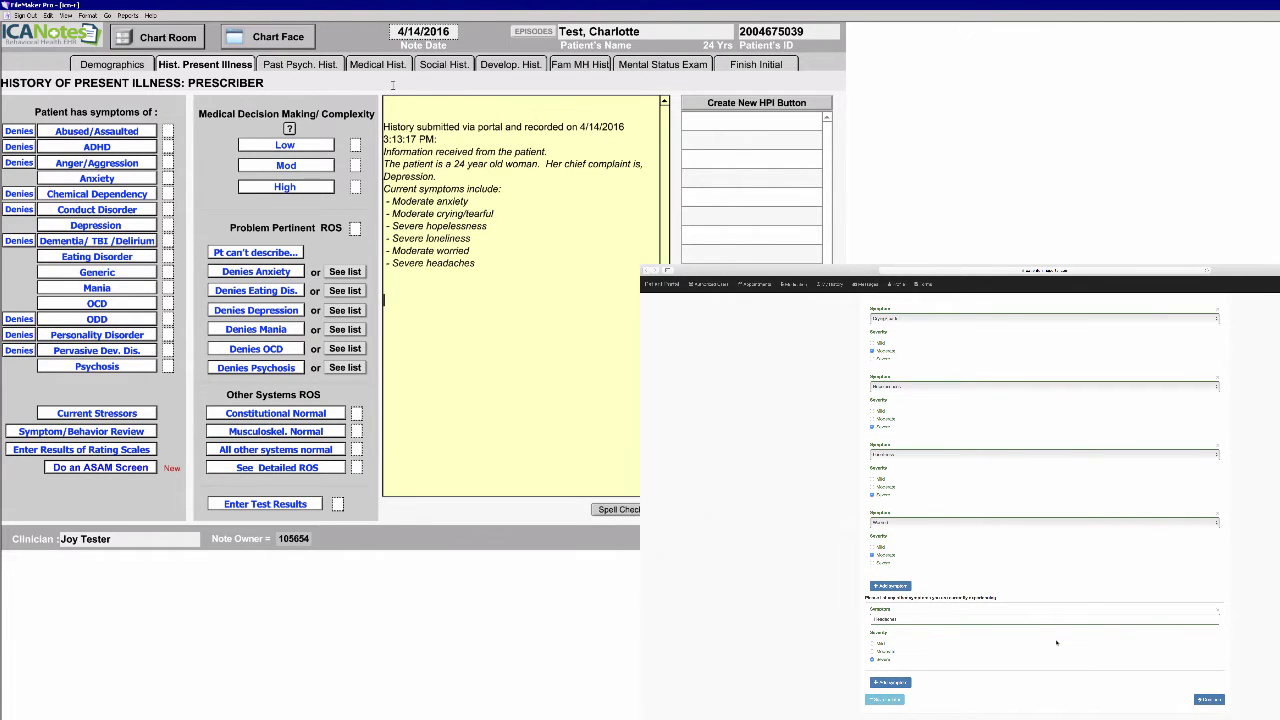
Step: Review the imported Past Psychiatric History and Medical History sections
left_click(265, 65)
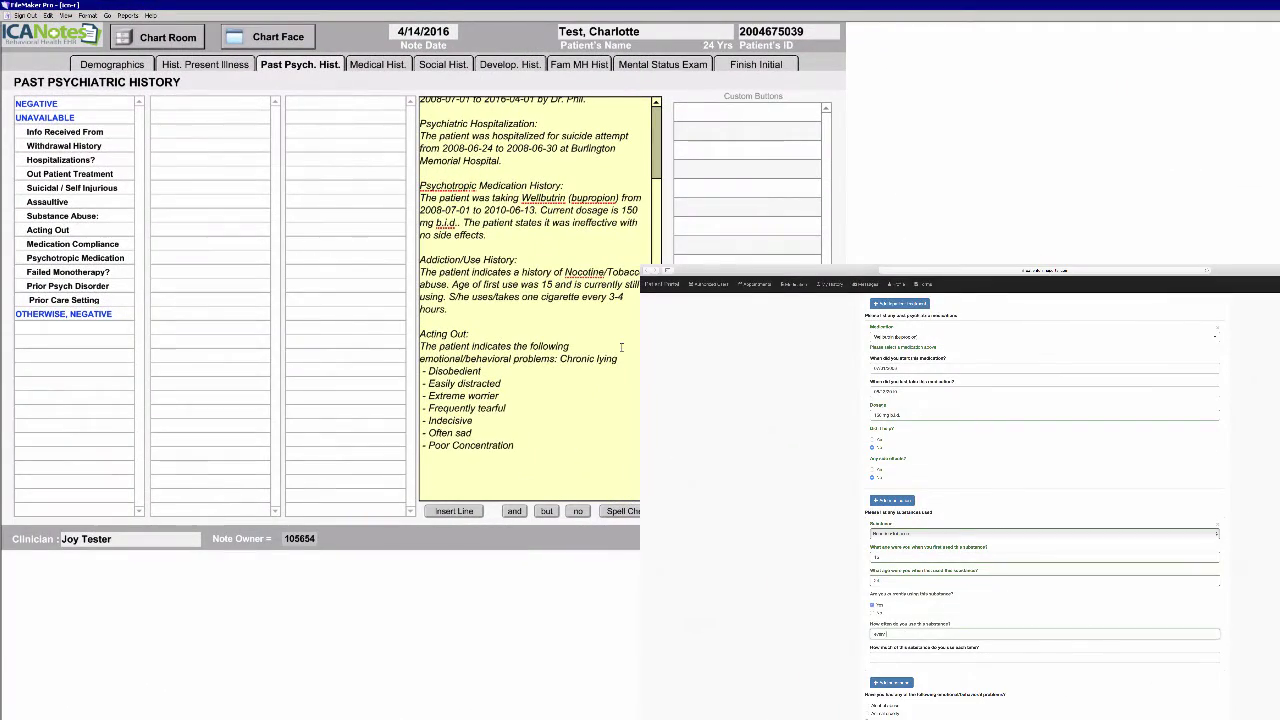
left_click(376, 66)
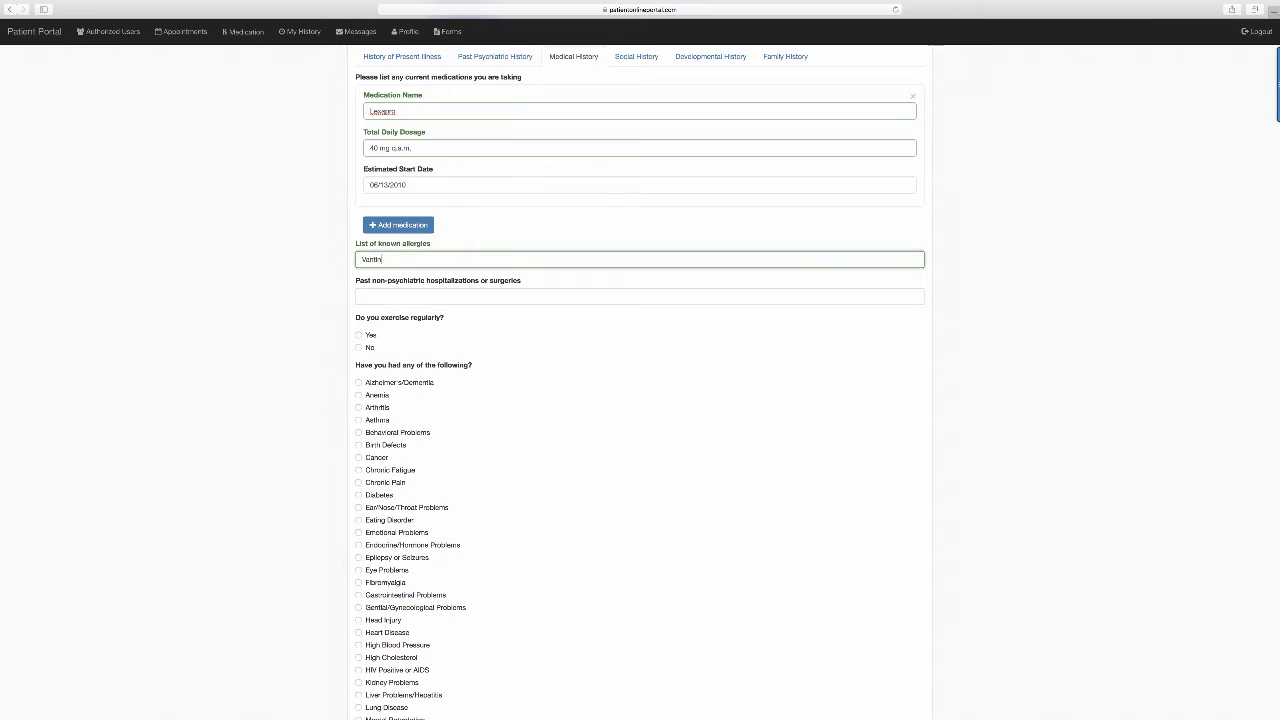
type("None.")
Step: Answer No to regular exercise, then view the imported Social History
left_click(358, 347)
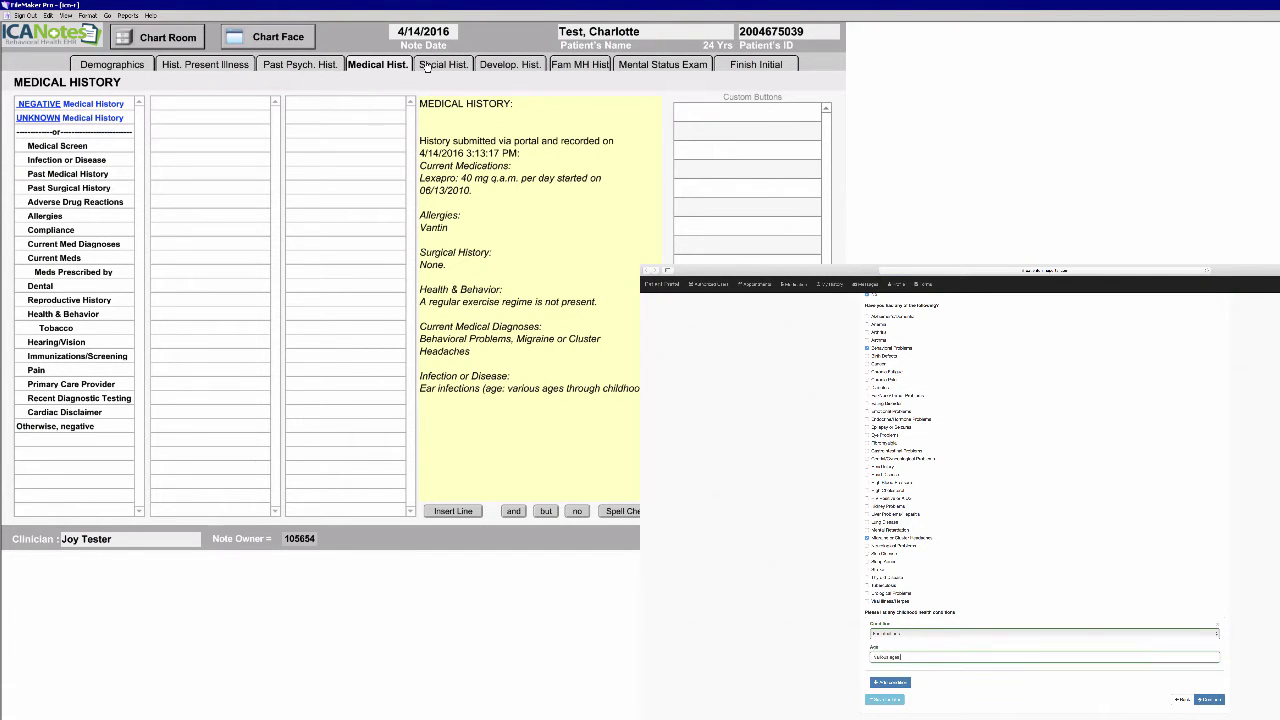
left_click(427, 66)
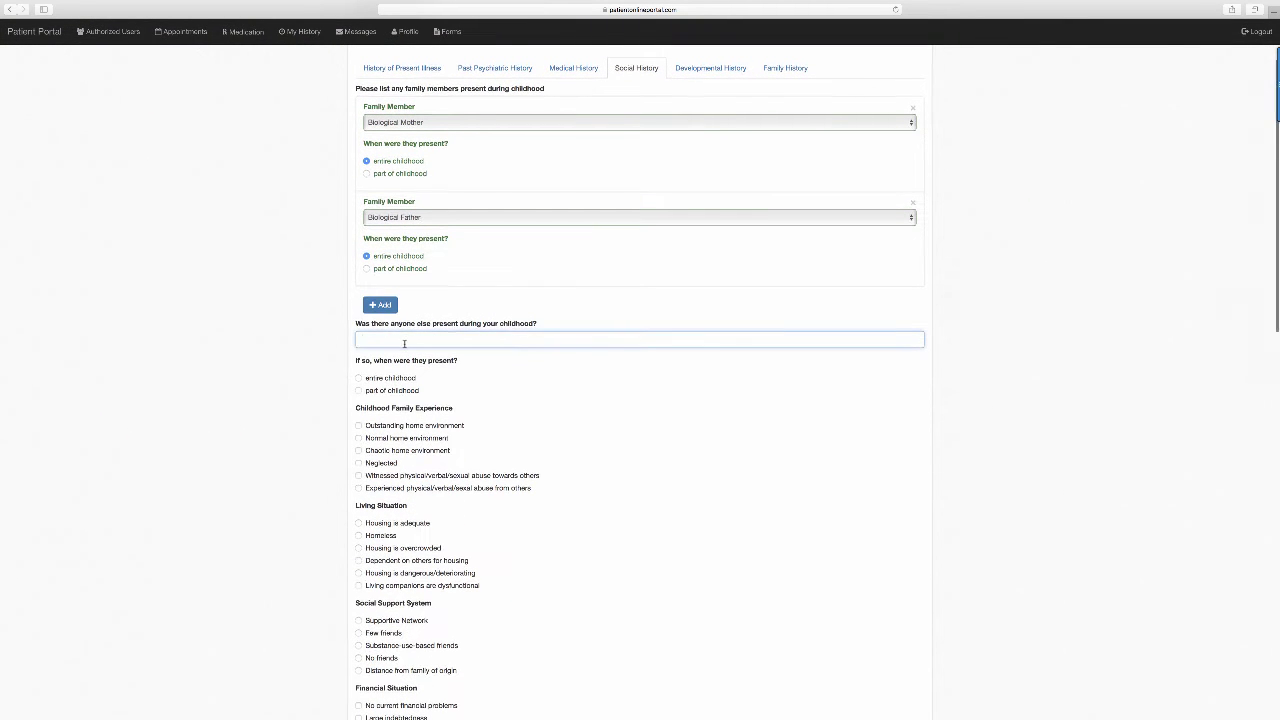
Step: Mark the maternal aunt as present for part of childhood
left_click(404, 343)
type("maternal aunt (Aunt Val")
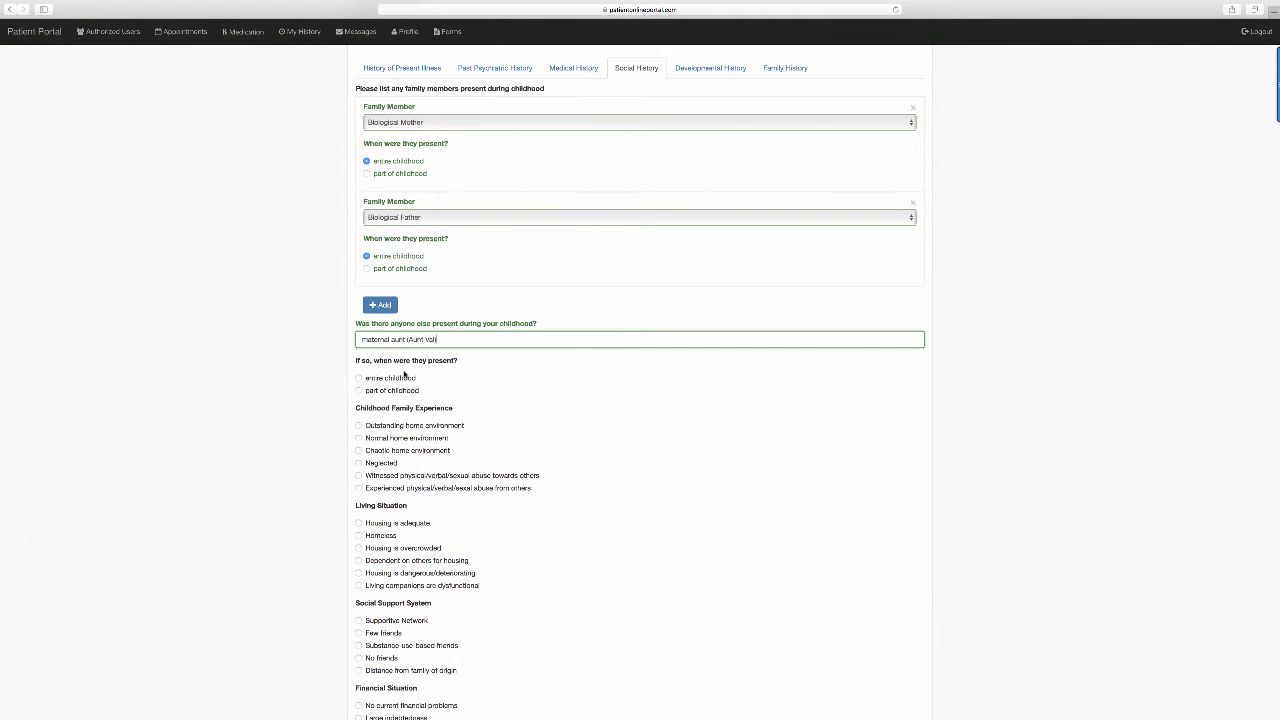
left_click(398, 390)
scroll(534, 394, "down", 3)
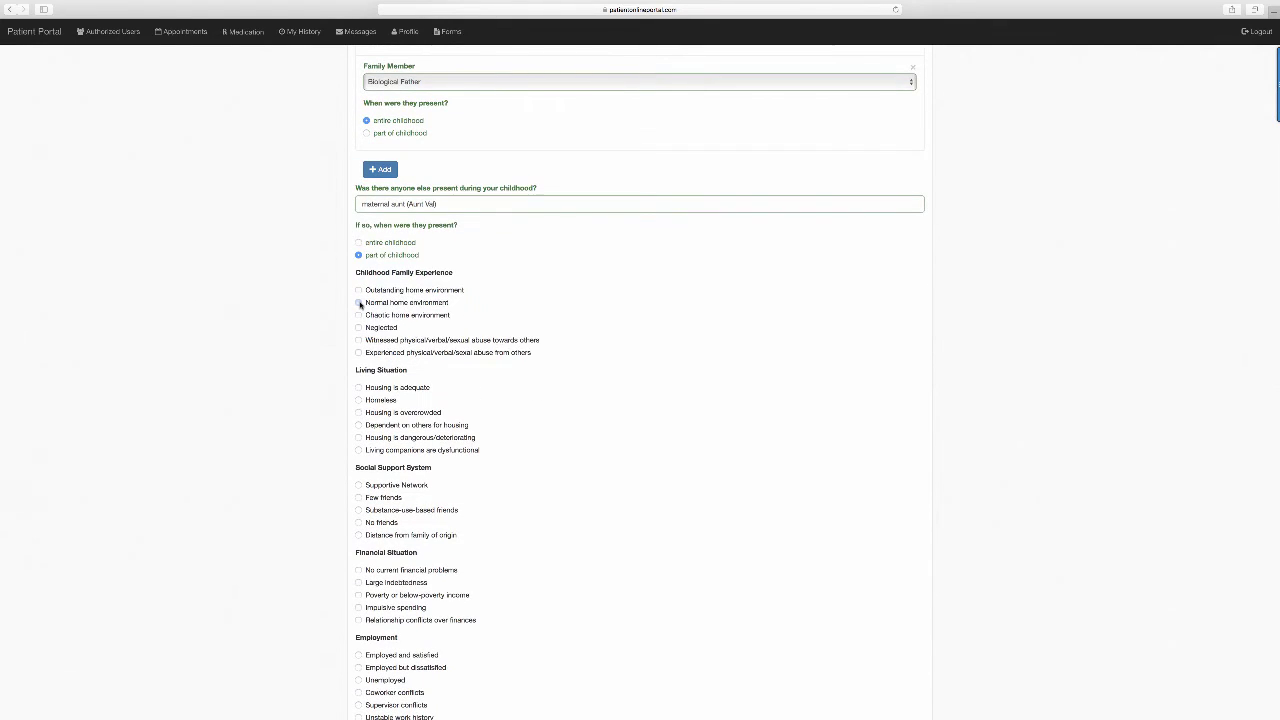
Step: Record adequate housing, a supportive network and large indebtedness
left_click(362, 388)
scroll(400, 400, "down", 2)
left_click(360, 397)
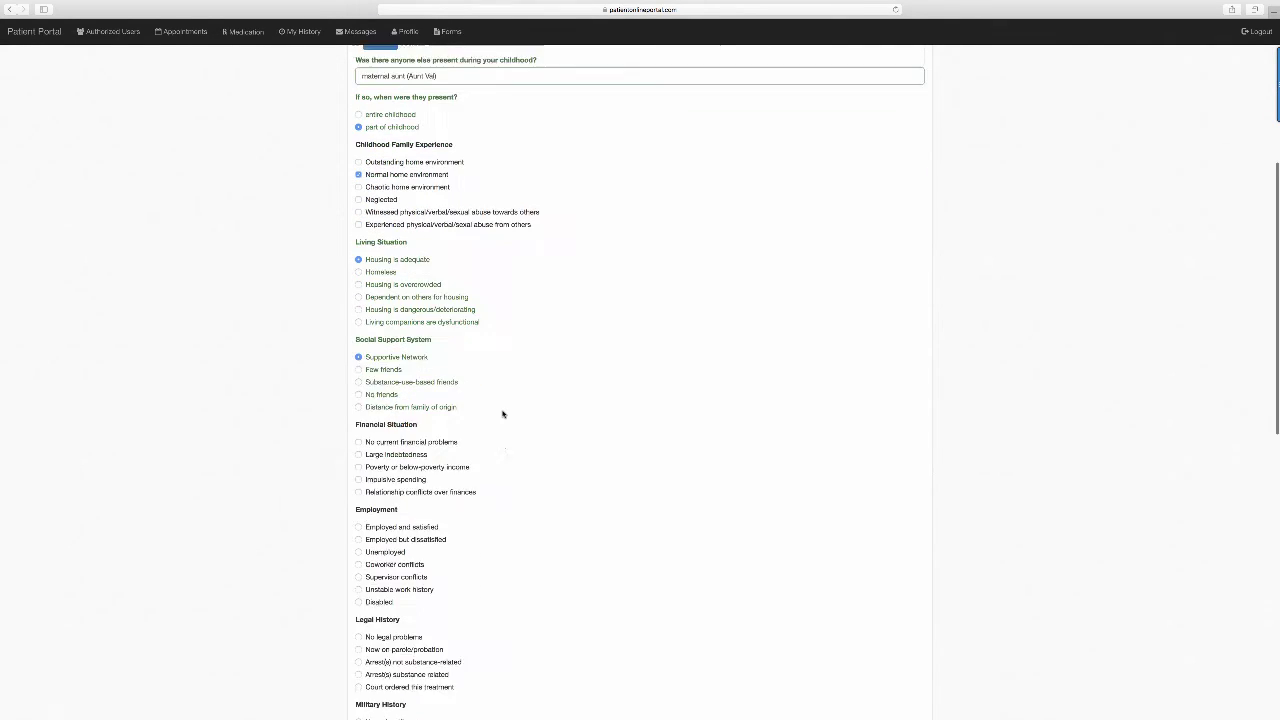
scroll(400, 410, "down", 2)
left_click(366, 424)
scroll(470, 430, "down", 2)
Step: Record employed but dissatisfied, no legal problems and never in military
left_click(380, 418)
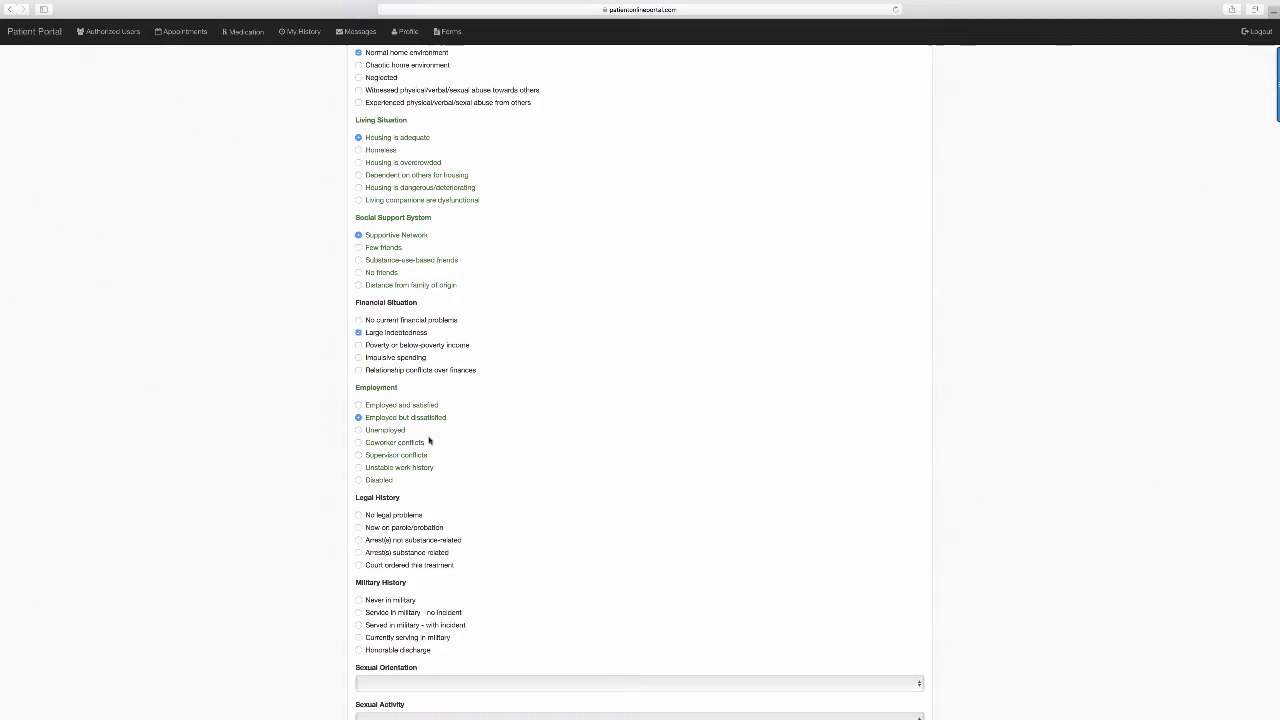
left_click(359, 514)
left_click(359, 600)
scroll(400, 500, "down", 4)
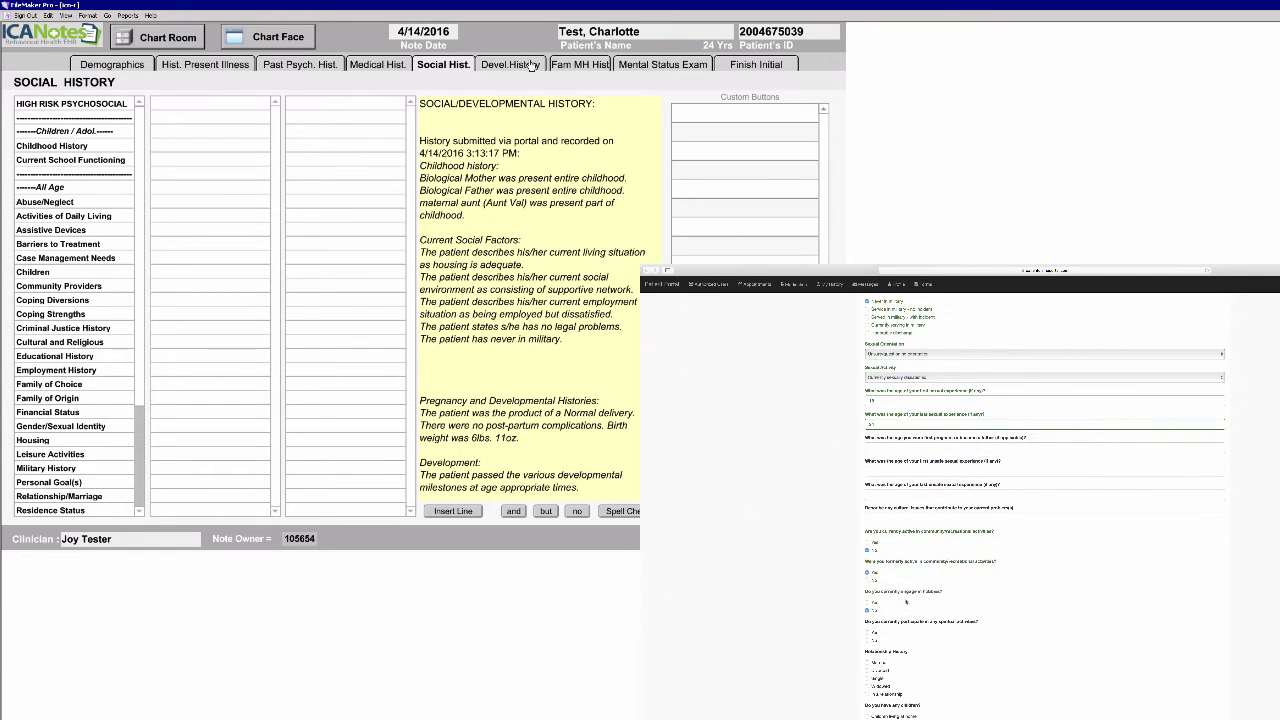
Step: Show Developmental History and enter normal delivery with a 6 lb 11 oz birth weight
left_click(531, 65)
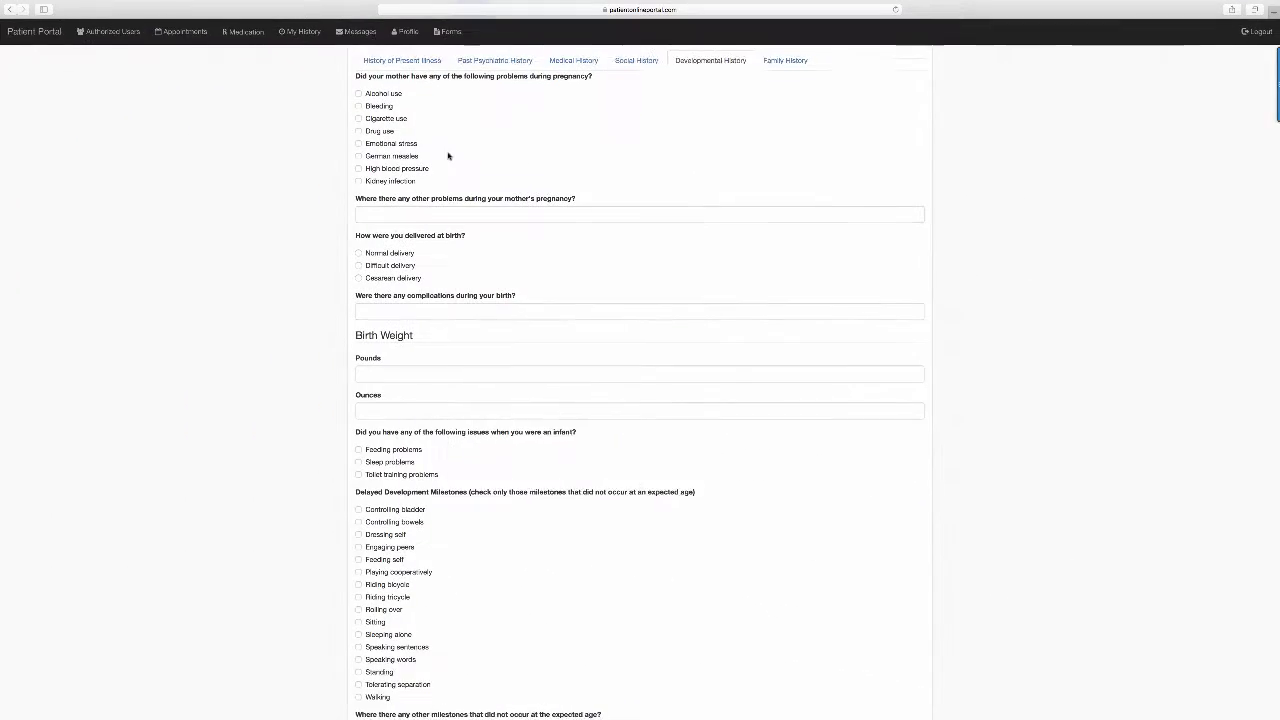
left_click(388, 241)
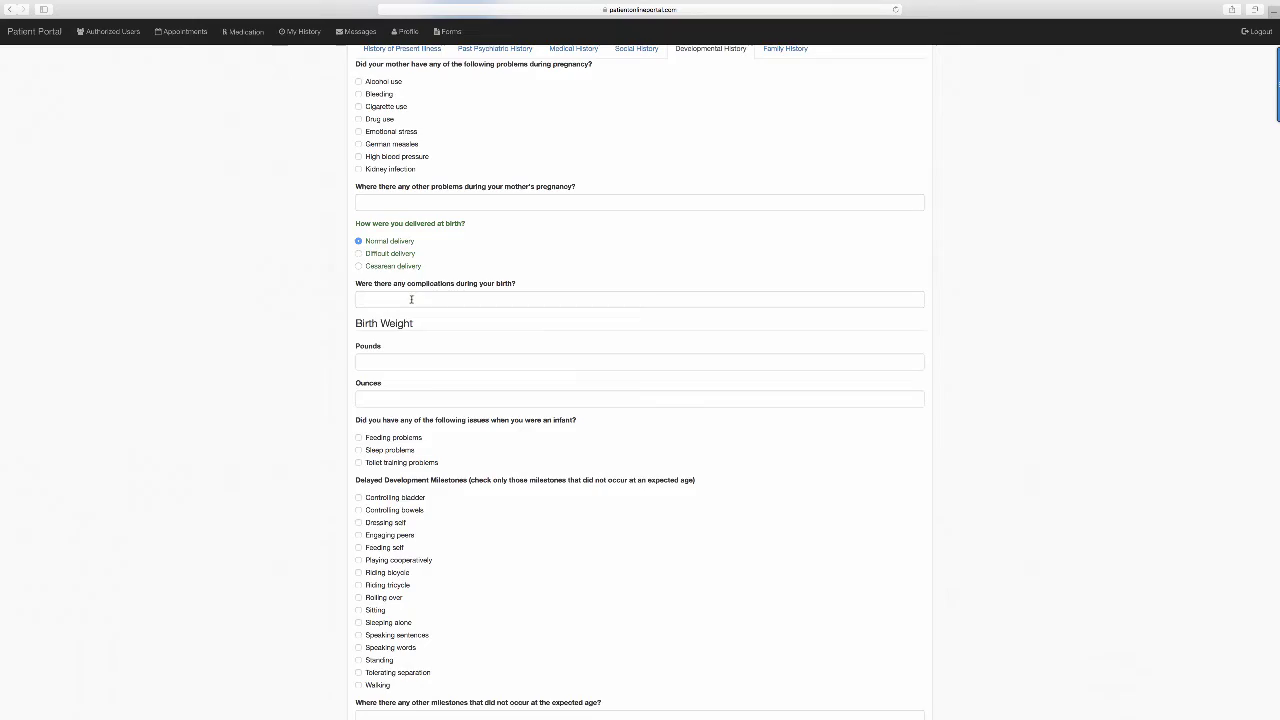
left_click(406, 362)
type("6")
key("Tab")
type("11")
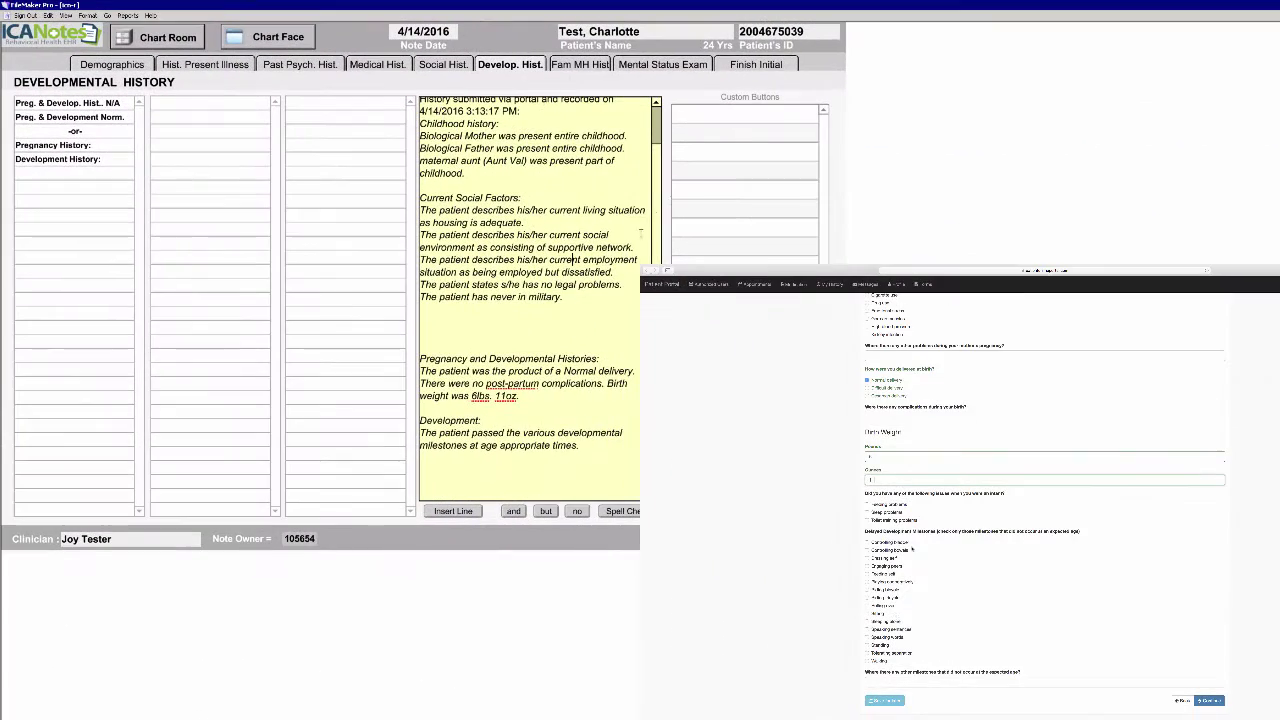
Step: Add Asthma and High Blood Pressure to the mother's family history
left_click(585, 65)
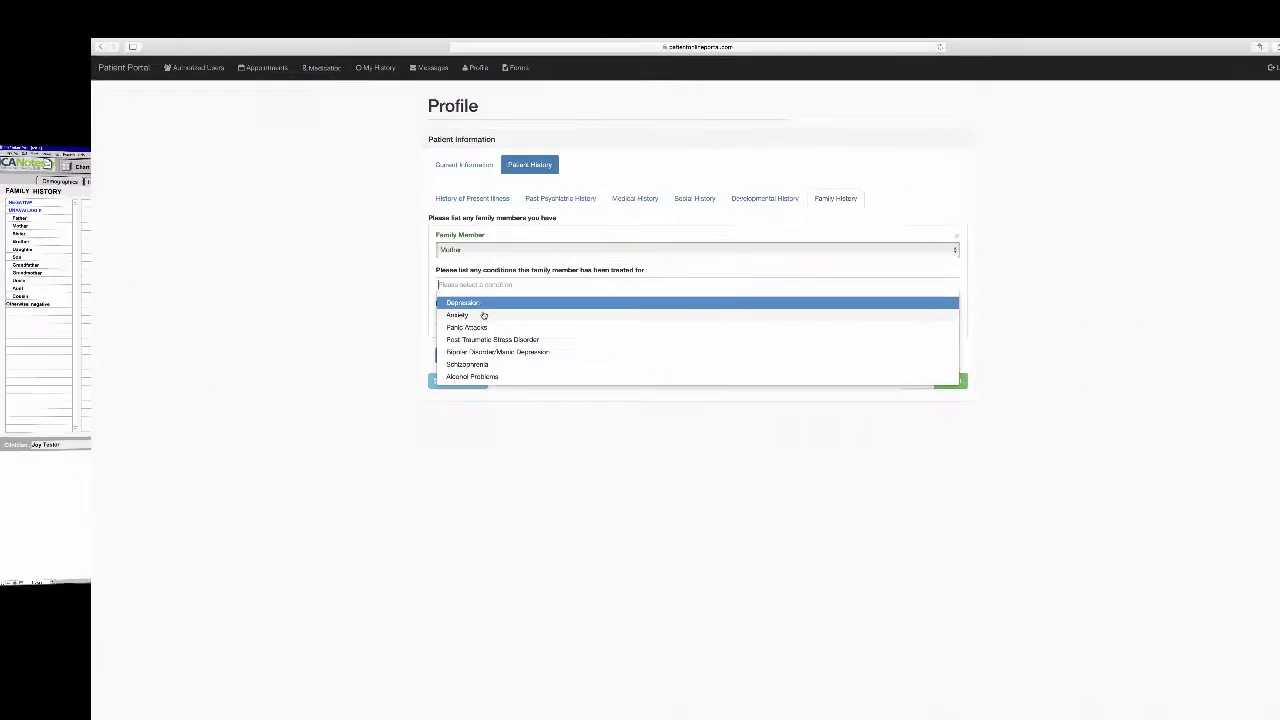
left_click(412, 296)
left_click(406, 357)
scroll(457, 349, "down", 2)
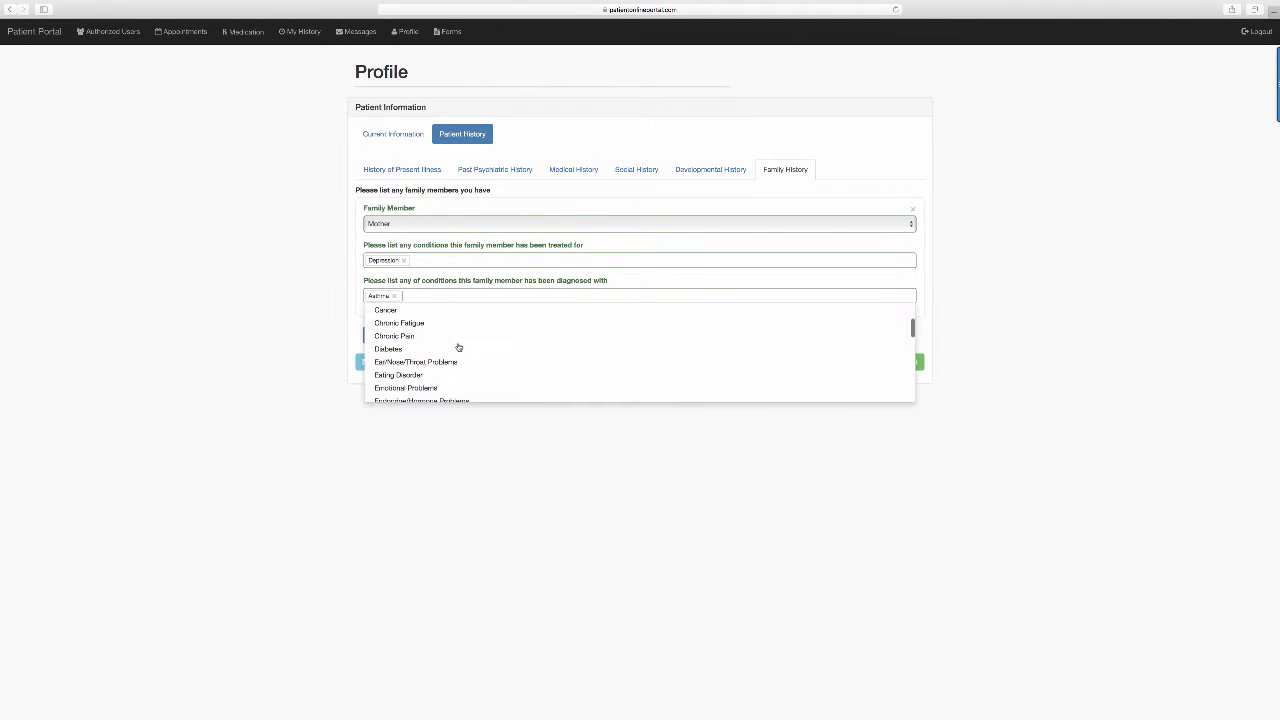
Step: Add a maternal aunt treated for Depression and PTSD, then submit the history
left_click(450, 380)
left_click(380, 335)
left_click(382, 342)
left_click(412, 380)
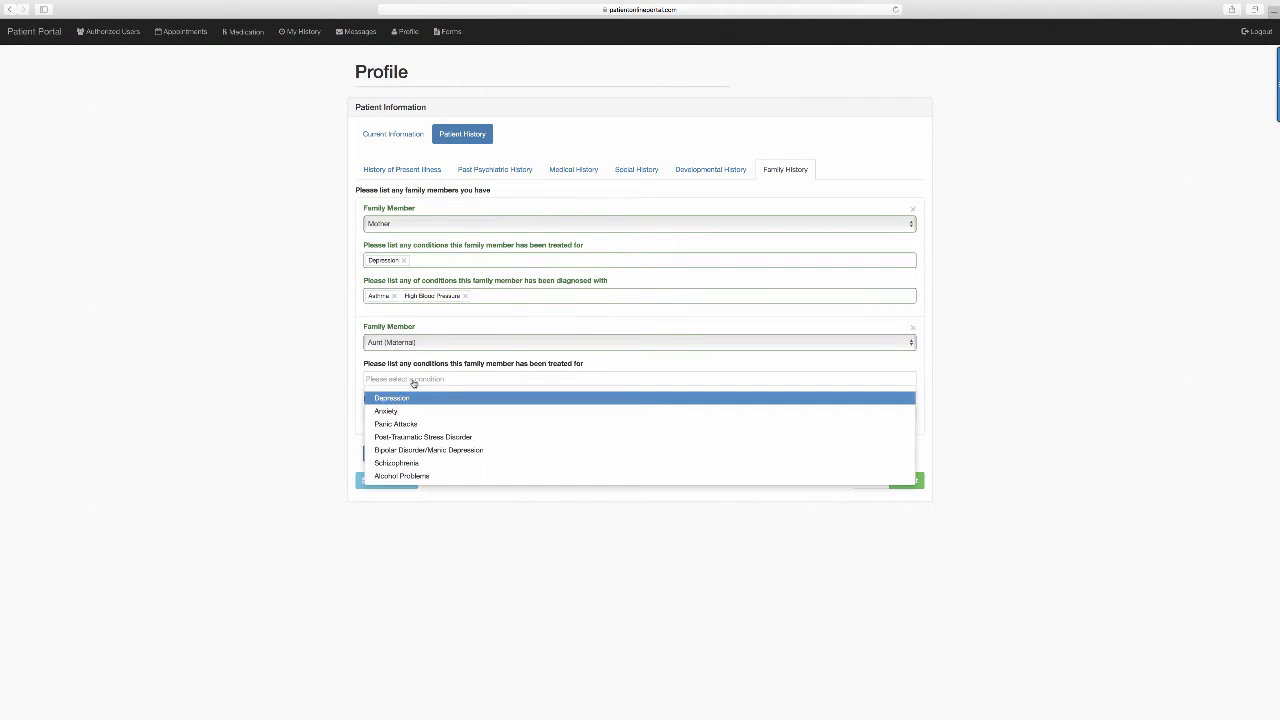
scroll(453, 453, "down", 1)
scroll(453, 453, "up", 1)
left_click(452, 420)
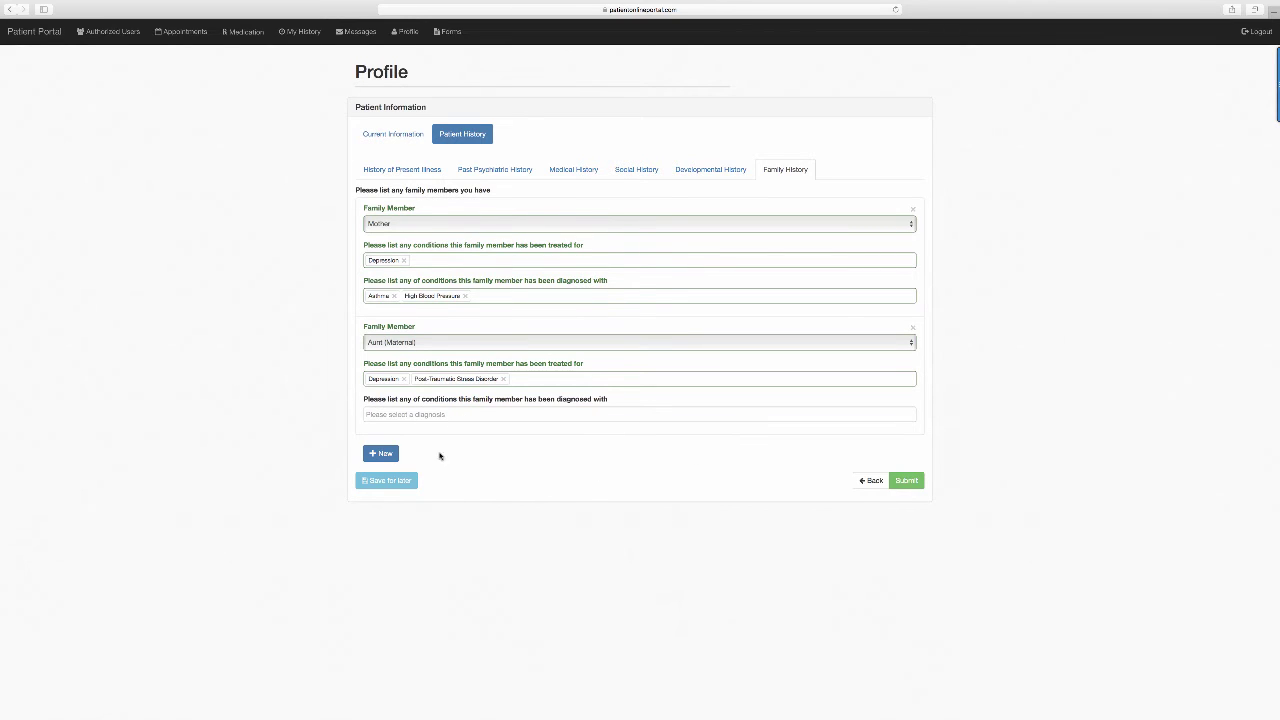
left_click(906, 481)
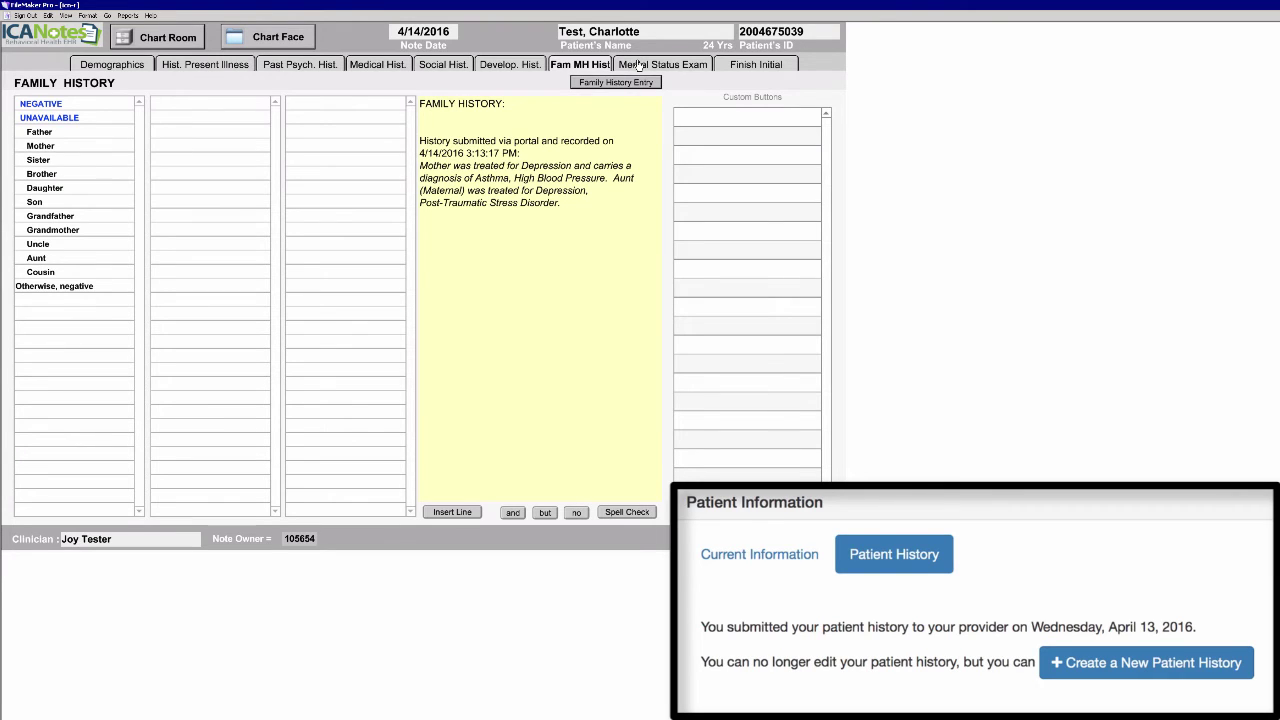
Step: Pass through the Mental Status Exam section to the Finish Initial tab
left_click(638, 64)
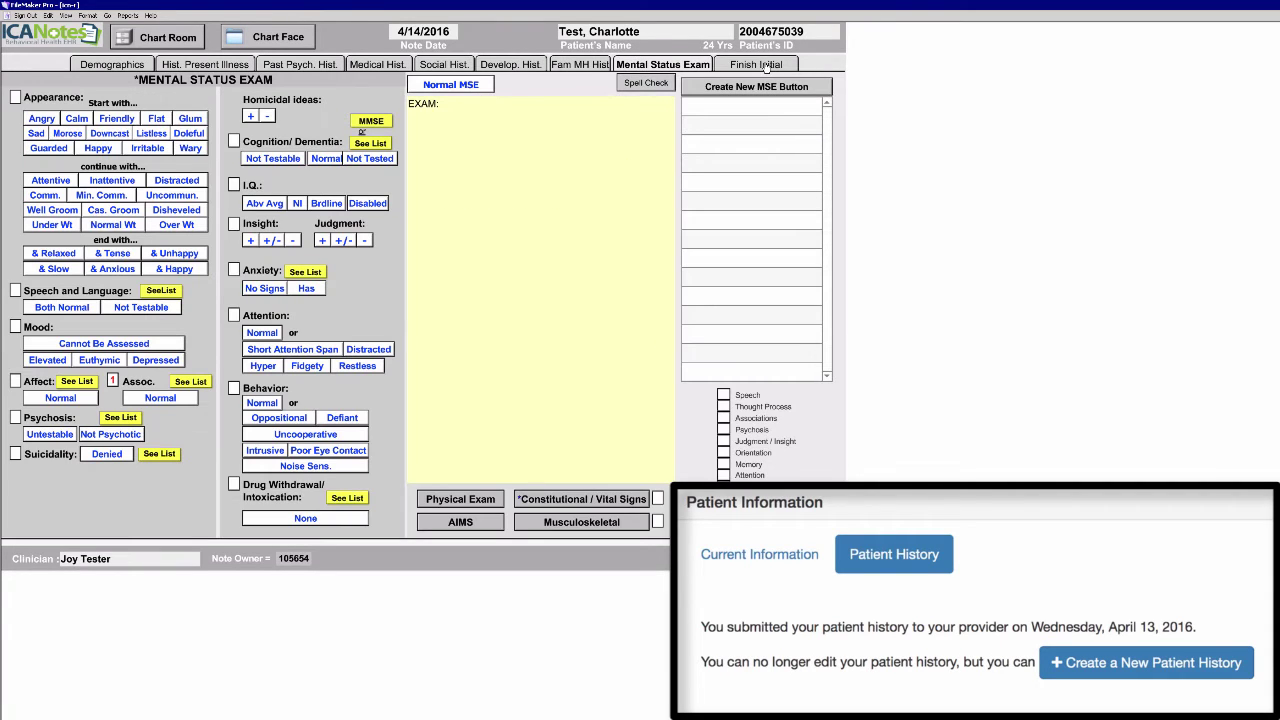
left_click(768, 66)
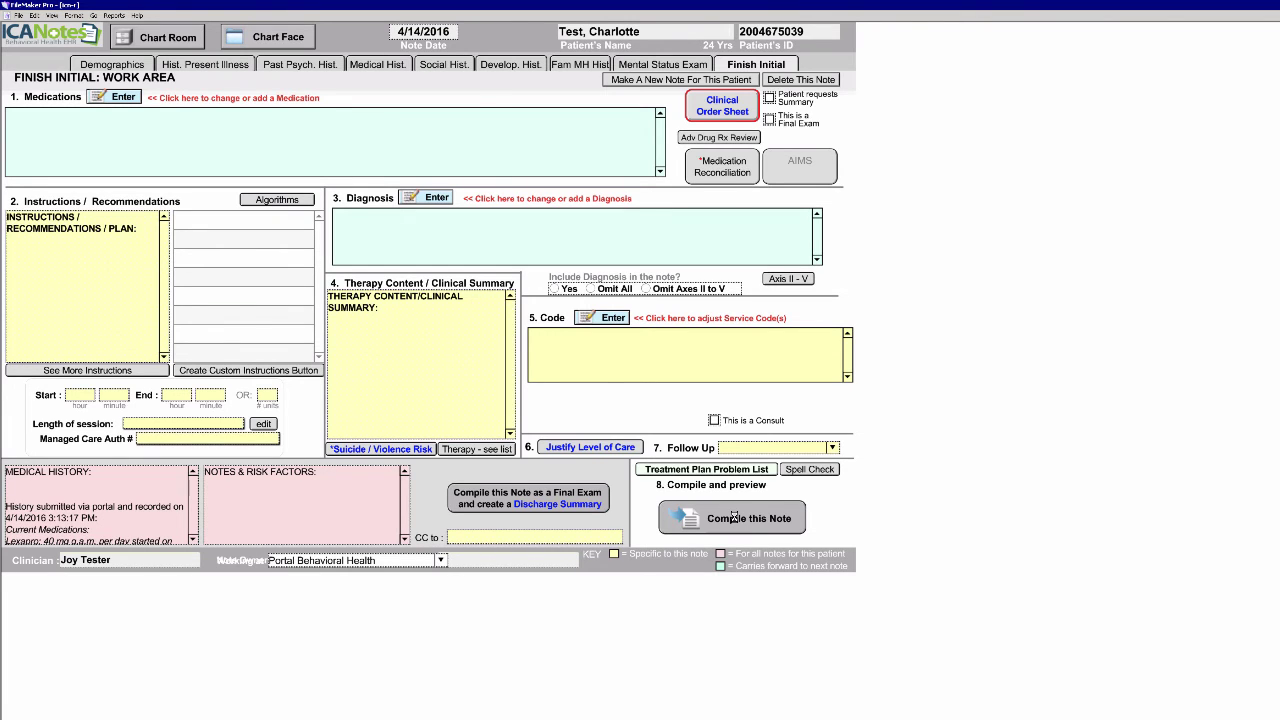
Step: Compile the Complete Evaluation note and review the imported social, developmental, family and medical histories
left_click(733, 517)
scroll(411, 400, "down", 2)
scroll(411, 400, "down", 2)
scroll(411, 400, "down", 2)
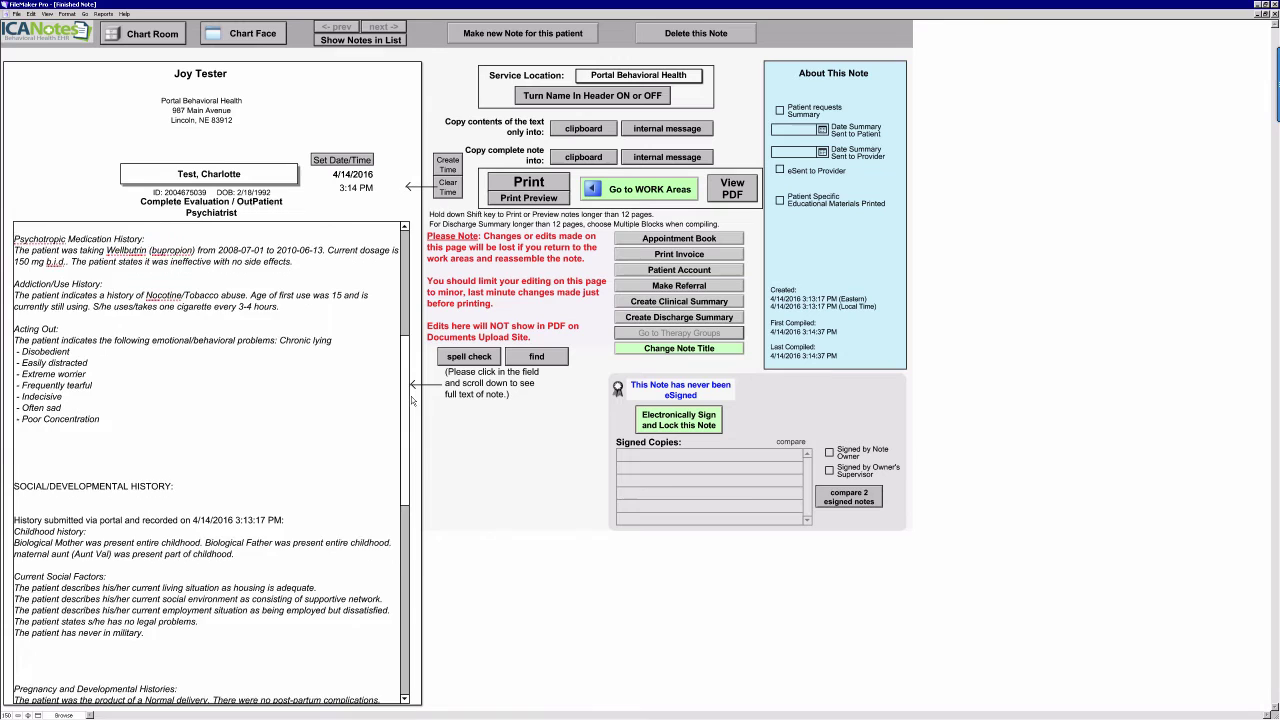
left_click_drag(411, 400, 418, 589)
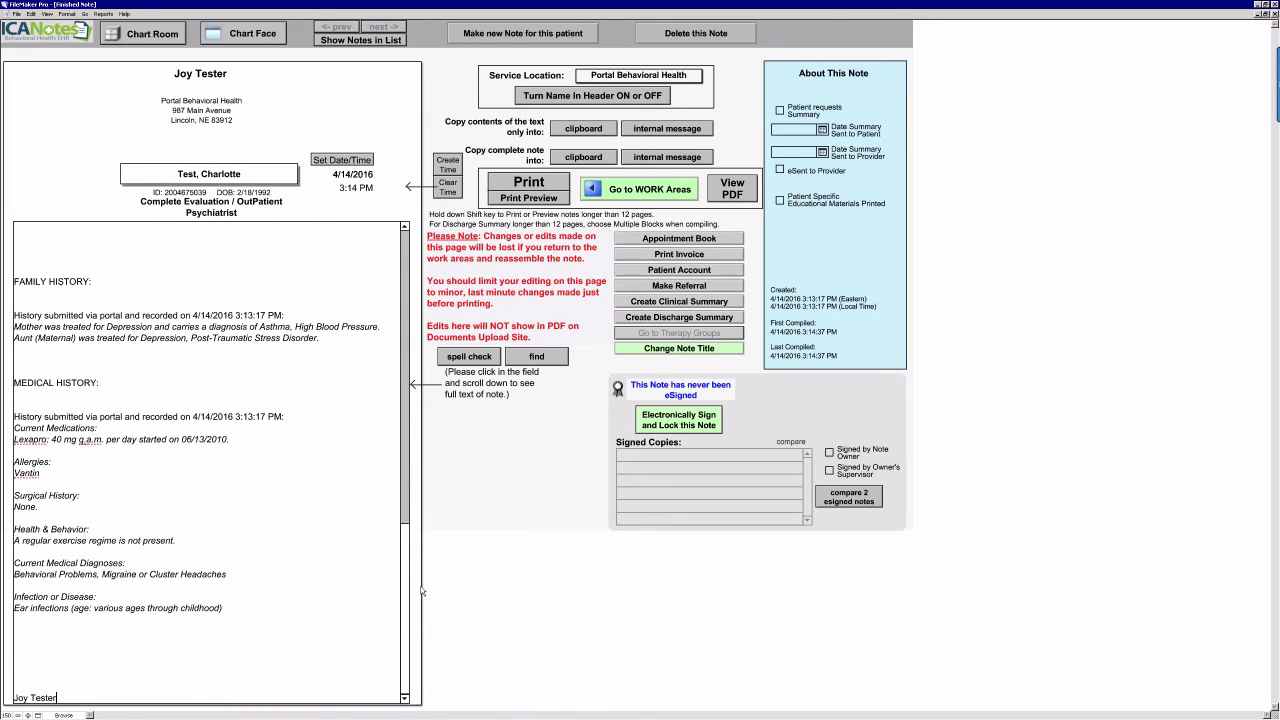